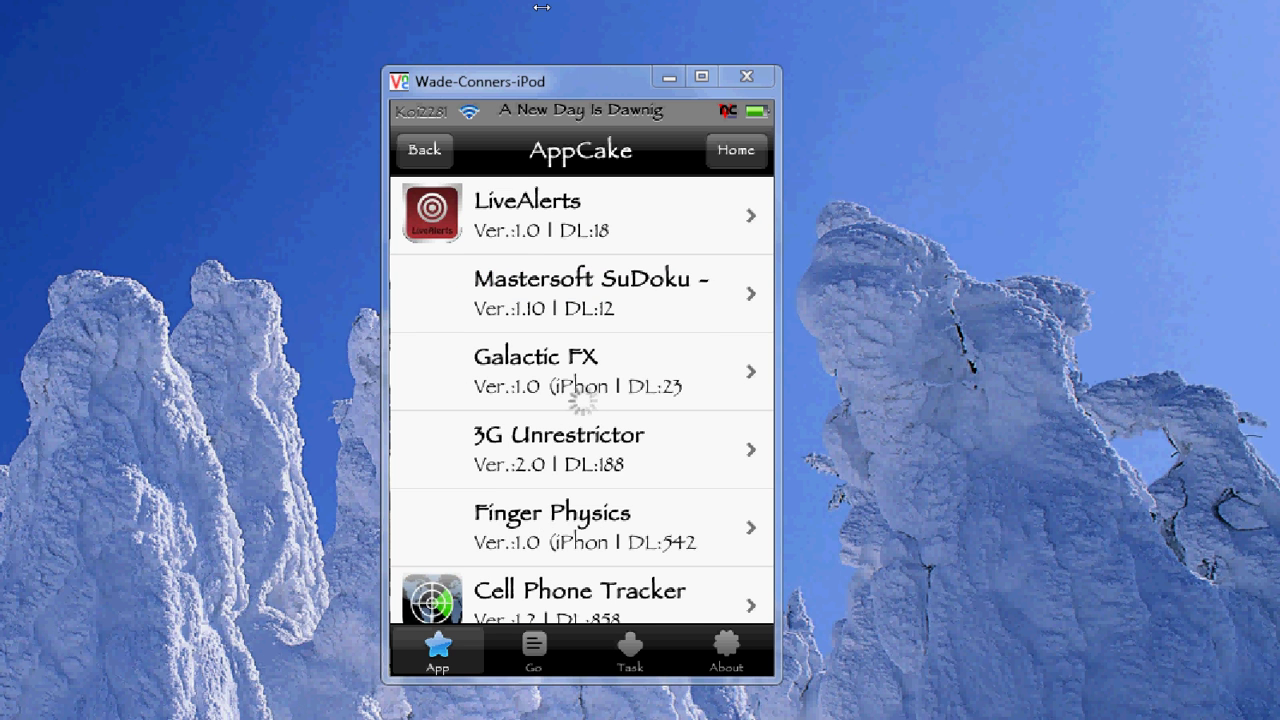
Scroll the AppCake app list and open the CameraPlus details page.
scroll(581, 400, down, 5)
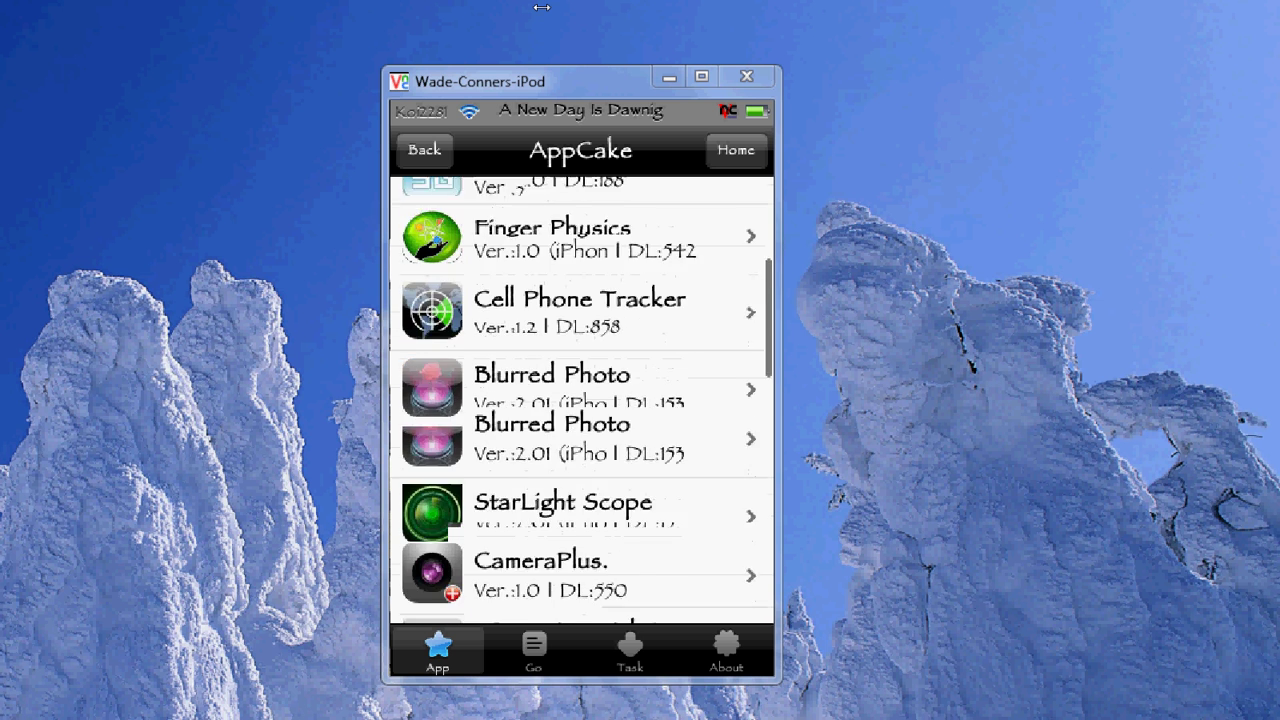
scroll(582, 400, down, 2)
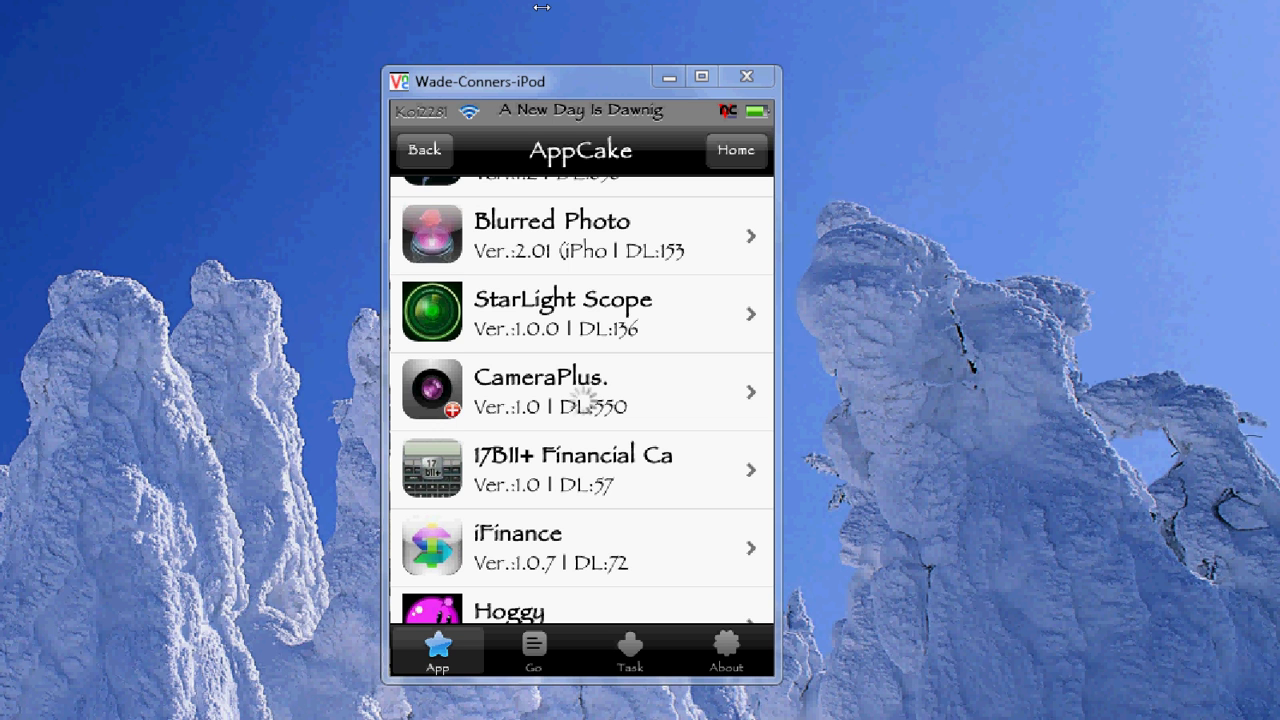
click(583, 400)
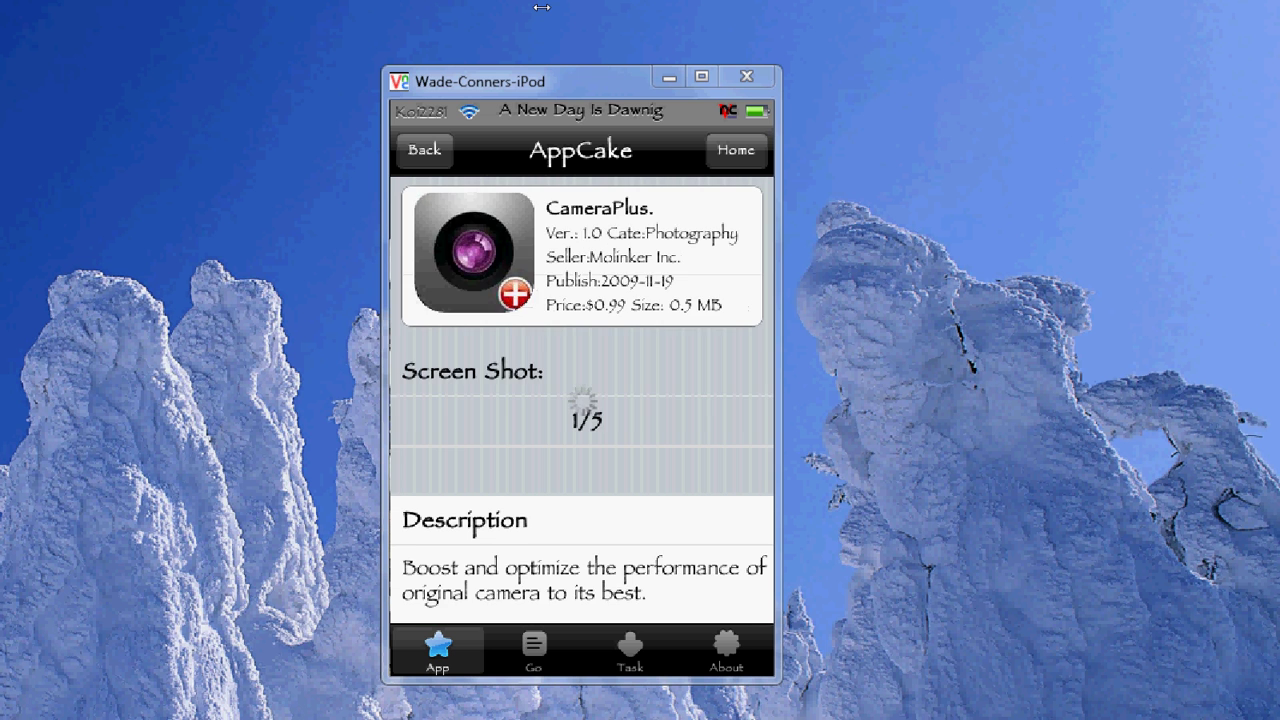
Scroll CameraPlus details down to its three Hexhammer version 1.0 download links.
scroll(583, 400, down, 3)
scroll(583, 400, down, 1)
scroll(583, 400, down, 3)
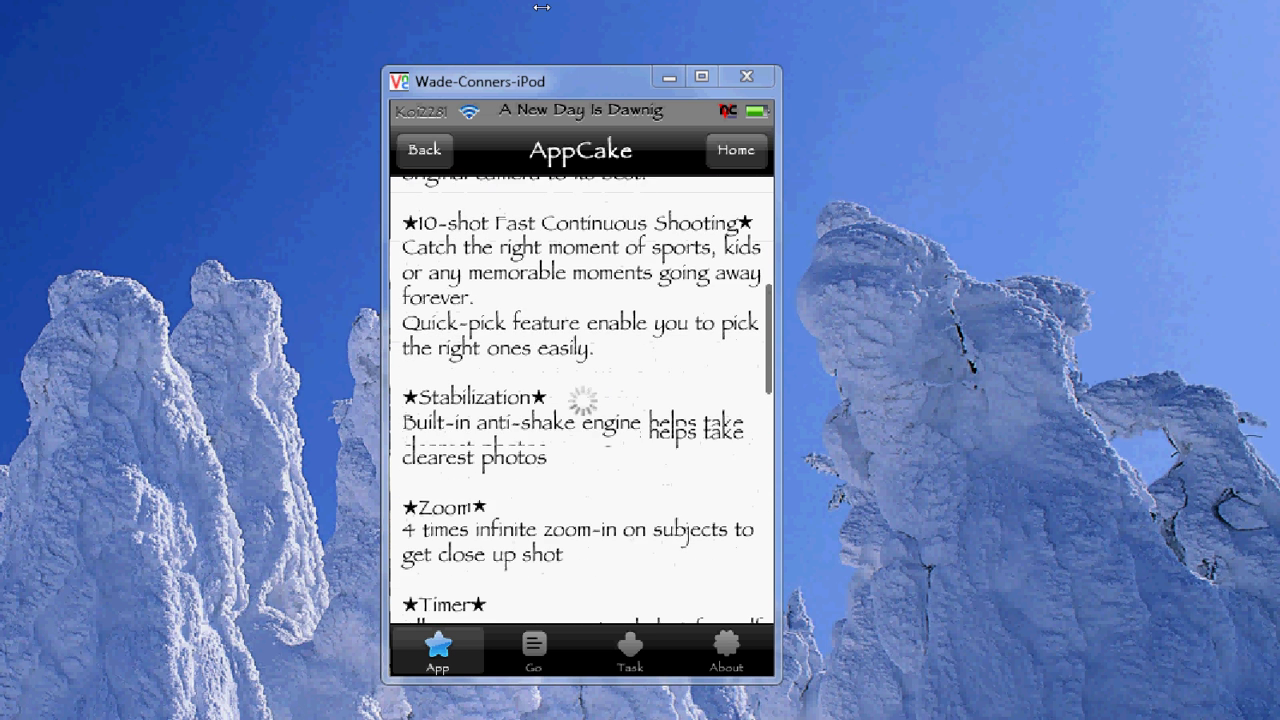
scroll(583, 400, down, 4)
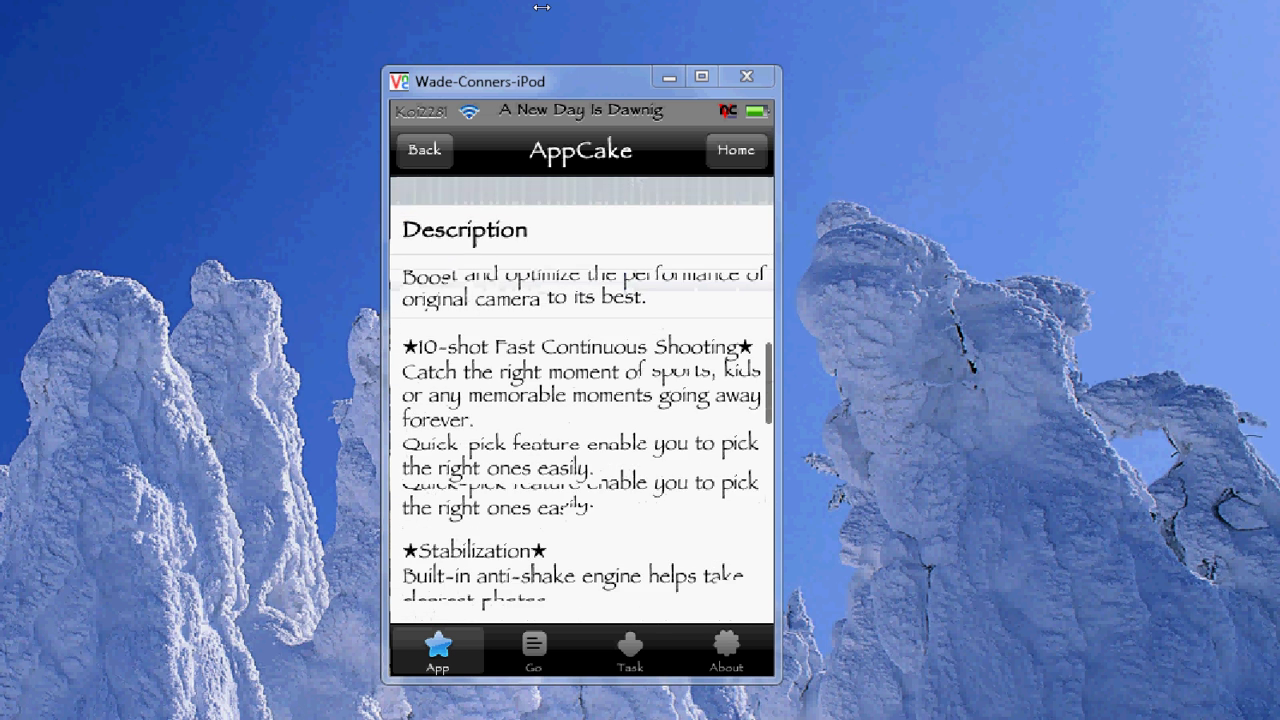
scroll(583, 400, down, 1)
scroll(583, 400, down, 3)
scroll(583, 400, down, 3)
scroll(583, 400, down, 1)
scroll(583, 400, down, 4)
scroll(583, 400, down, 3)
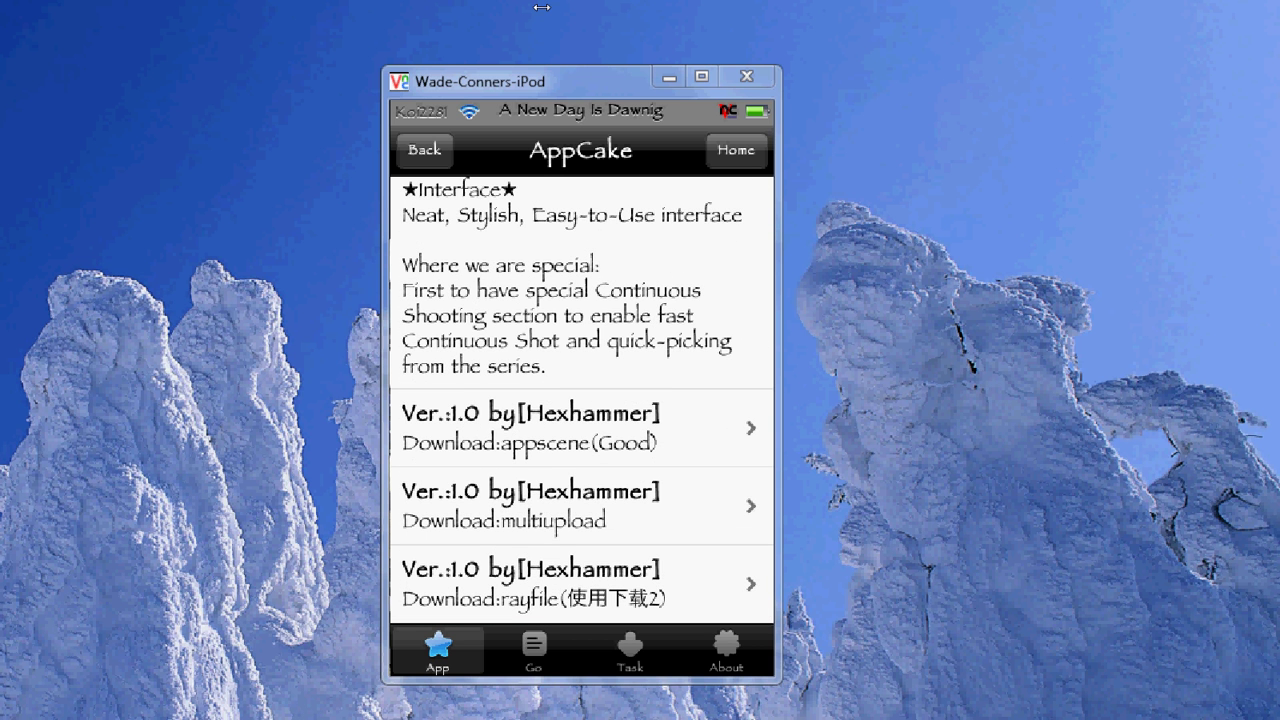
Start the CameraPlus download from the appscene (Good) link.
click(583, 410)
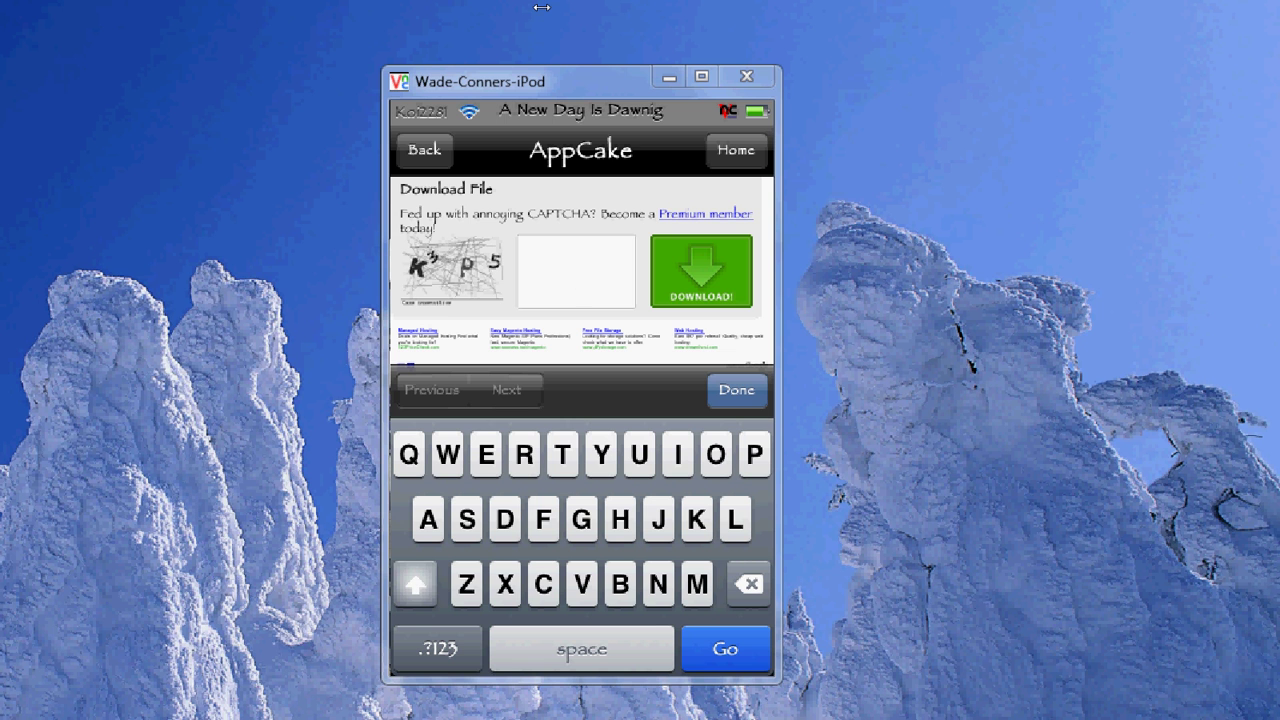
Enter the CAPTCHA code K3p5 with a capital K and submit it.
key(shift)
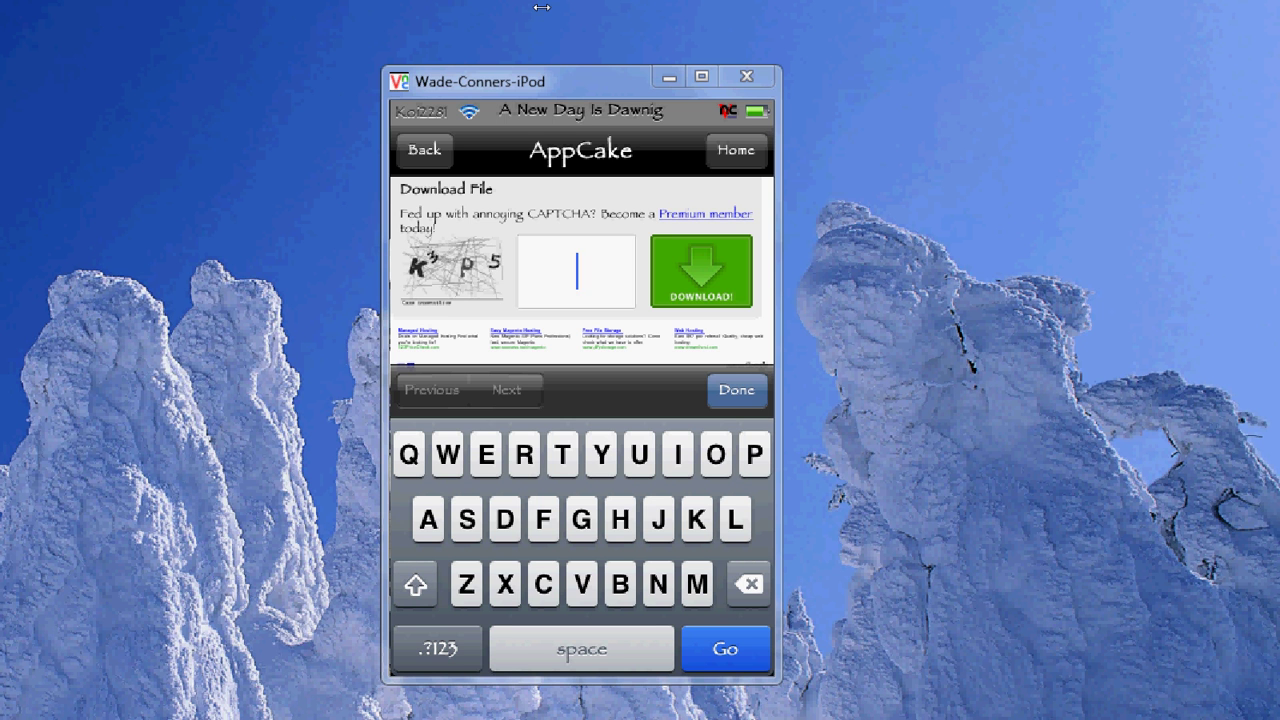
key(shift)
text(K)
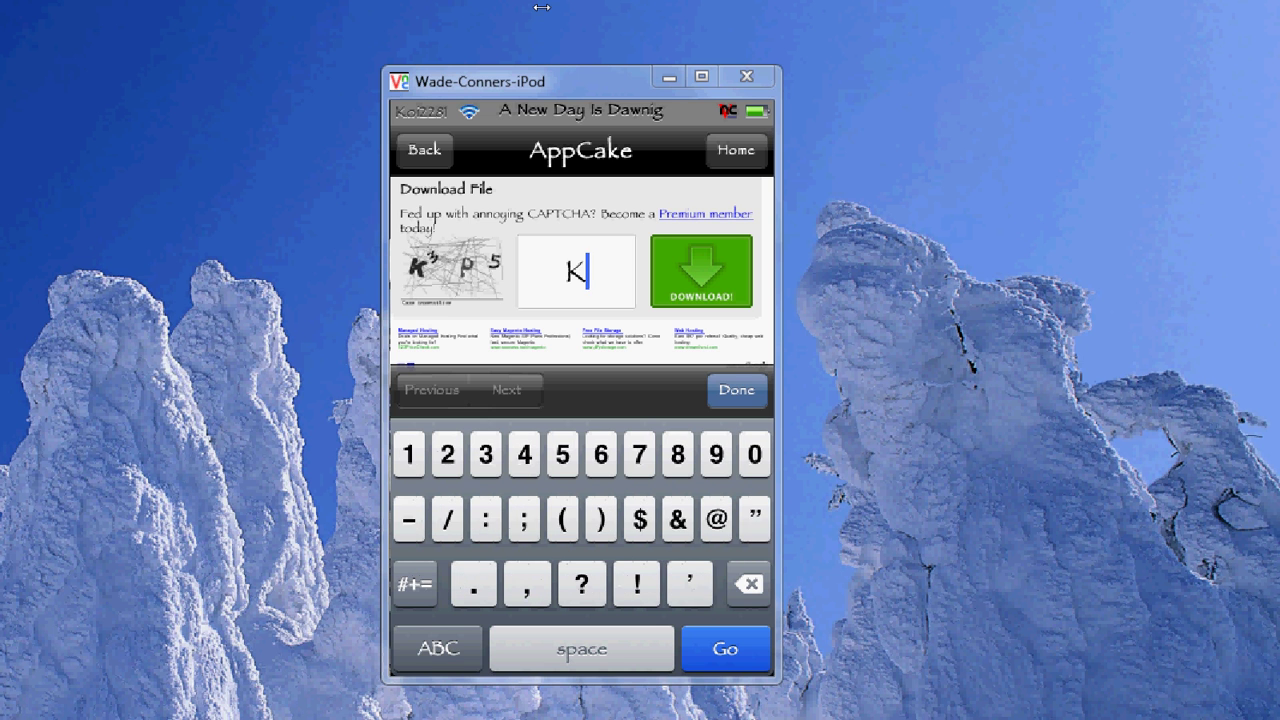
text(3)
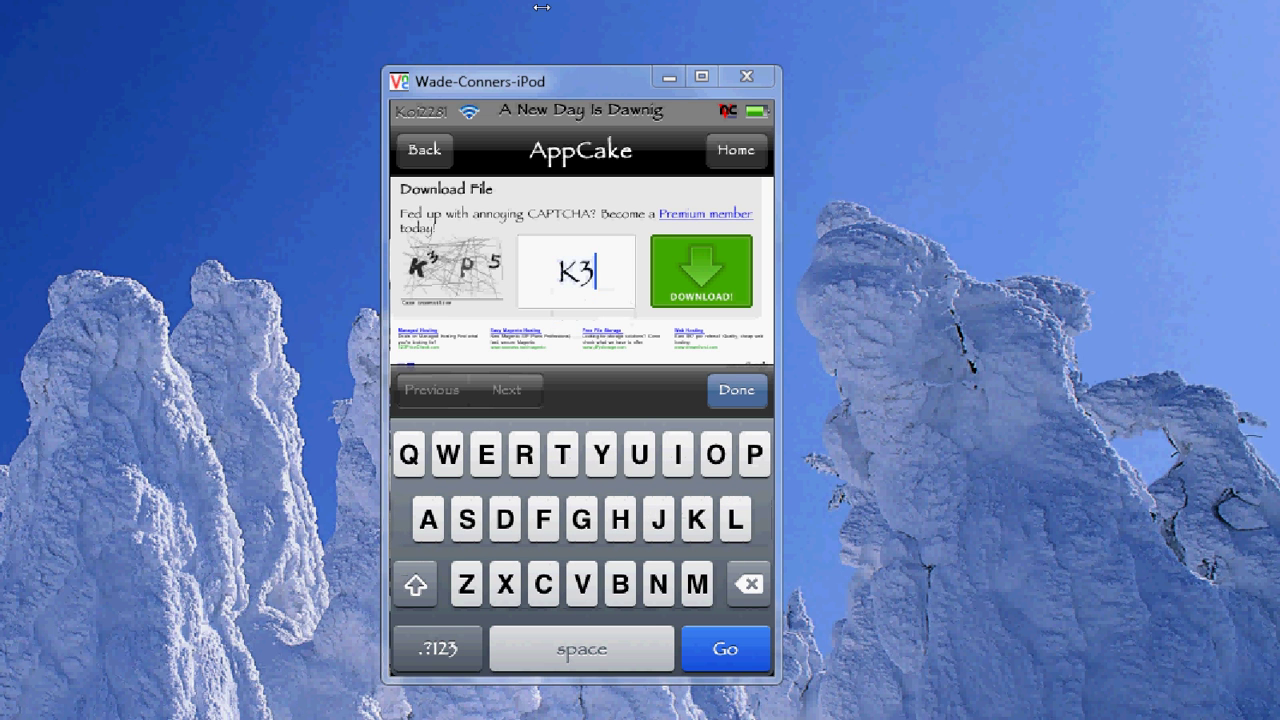
text(p)
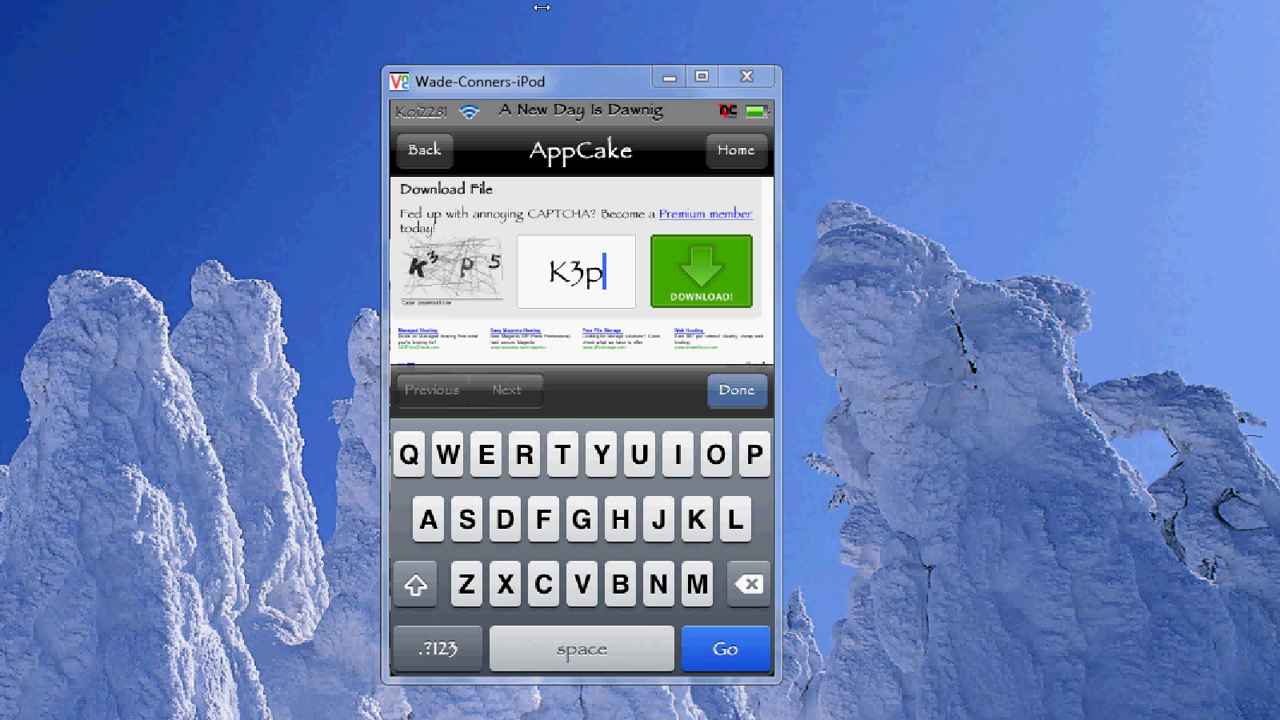
text(55)
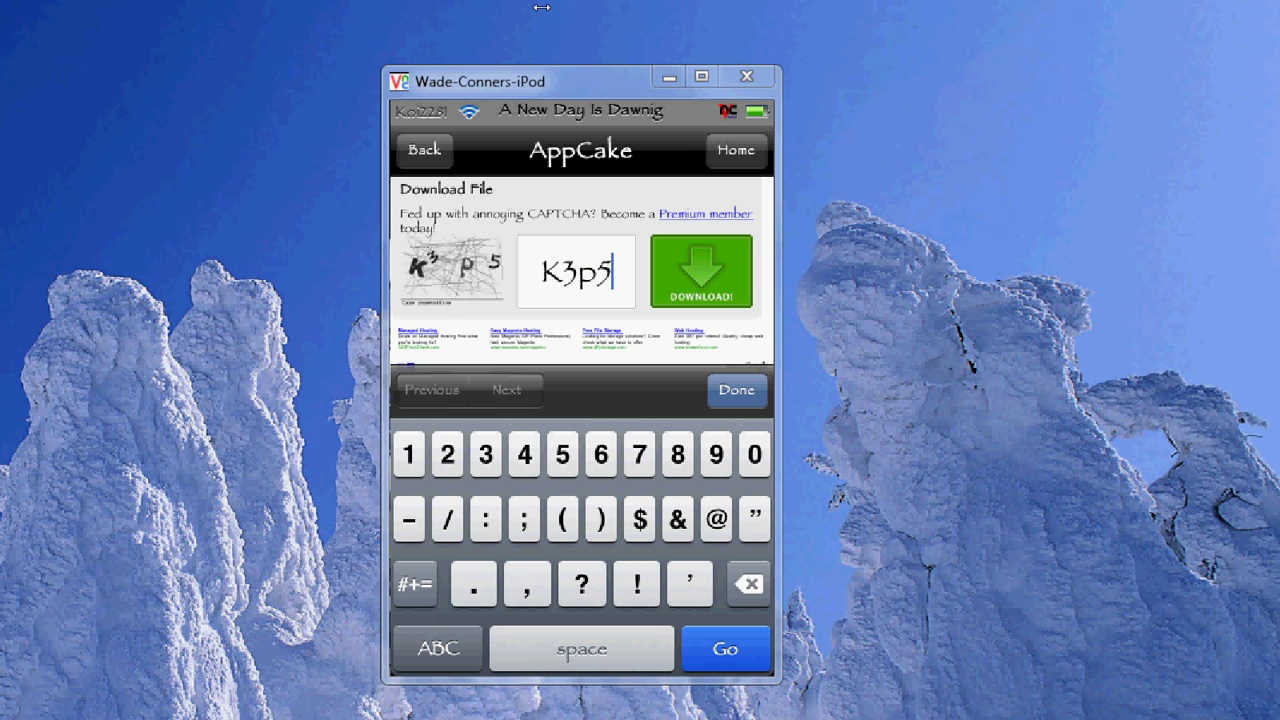
key(Return)
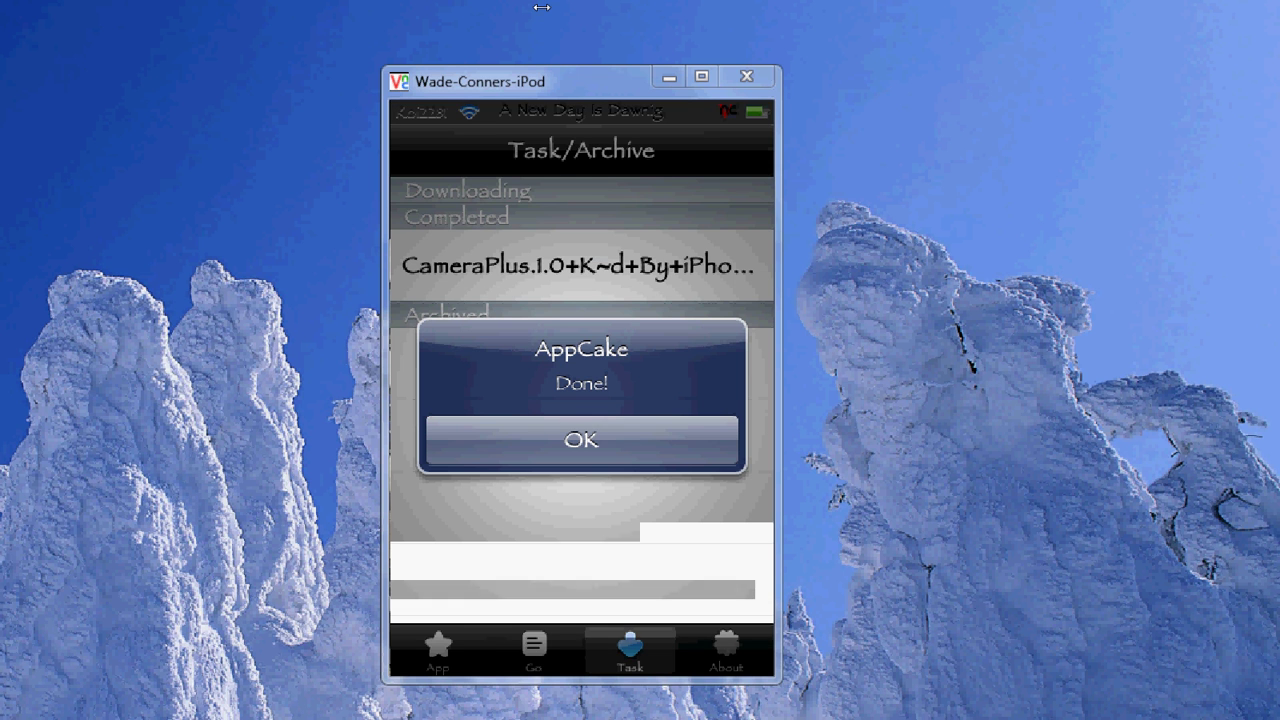
Dismiss the download-finished alert once CameraPlus shows Done!
key(Return)
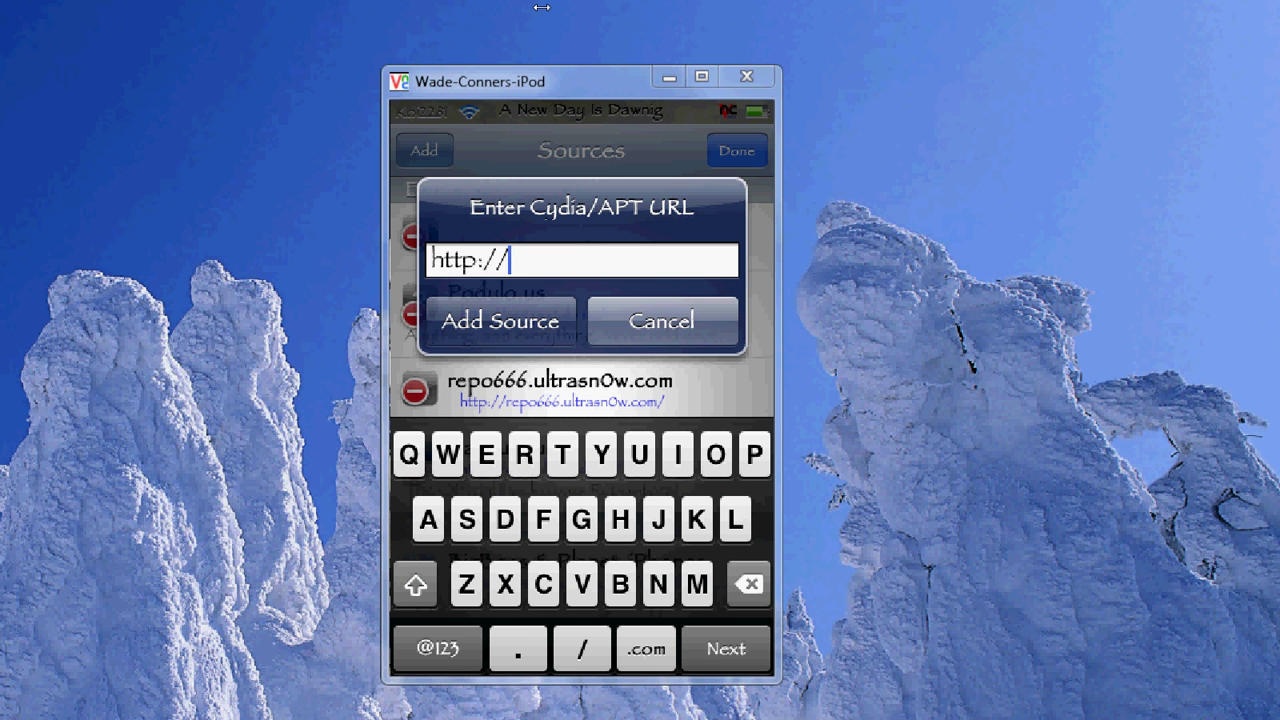
key(BackSpace)
text(/apt.)
text(podul)
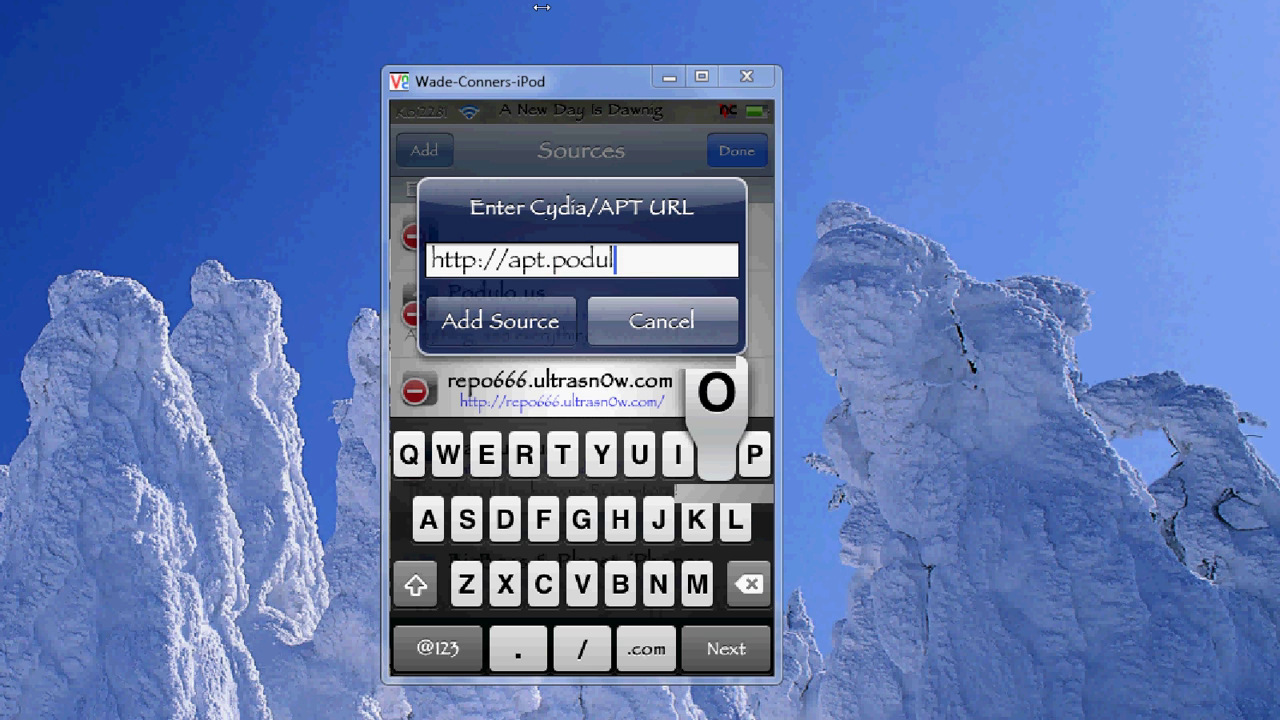
text(o.)
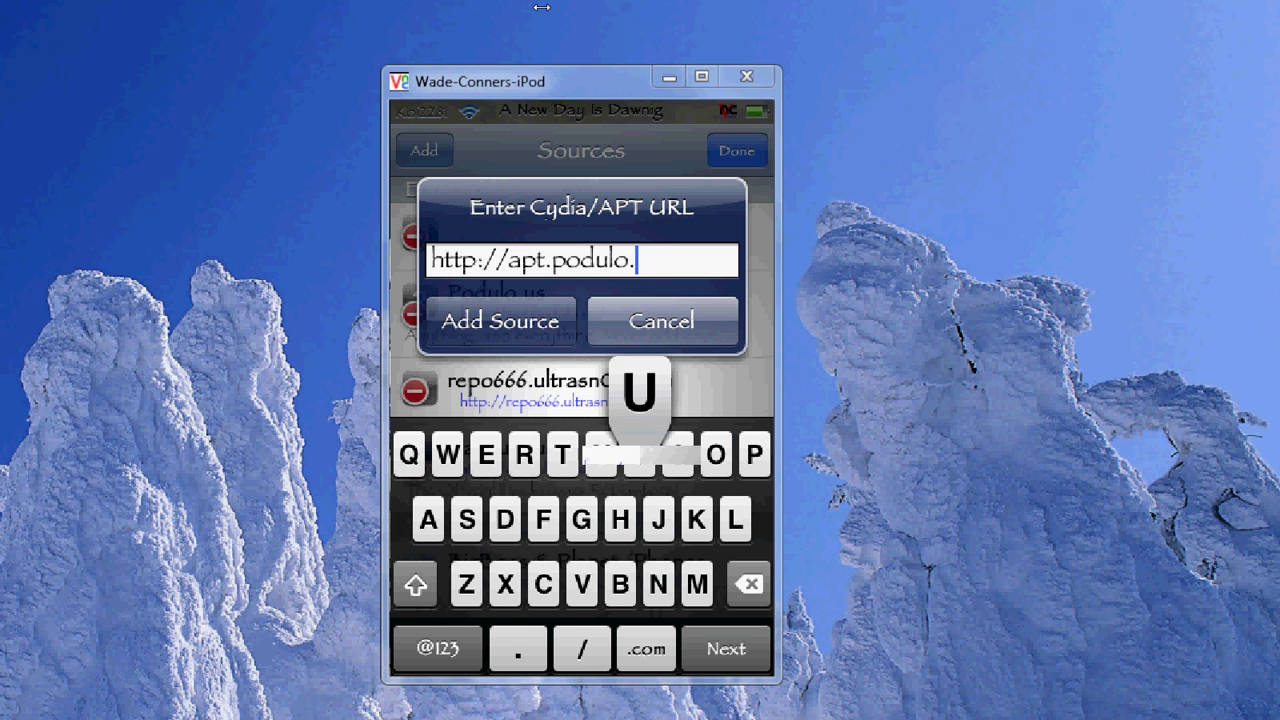
text(us)
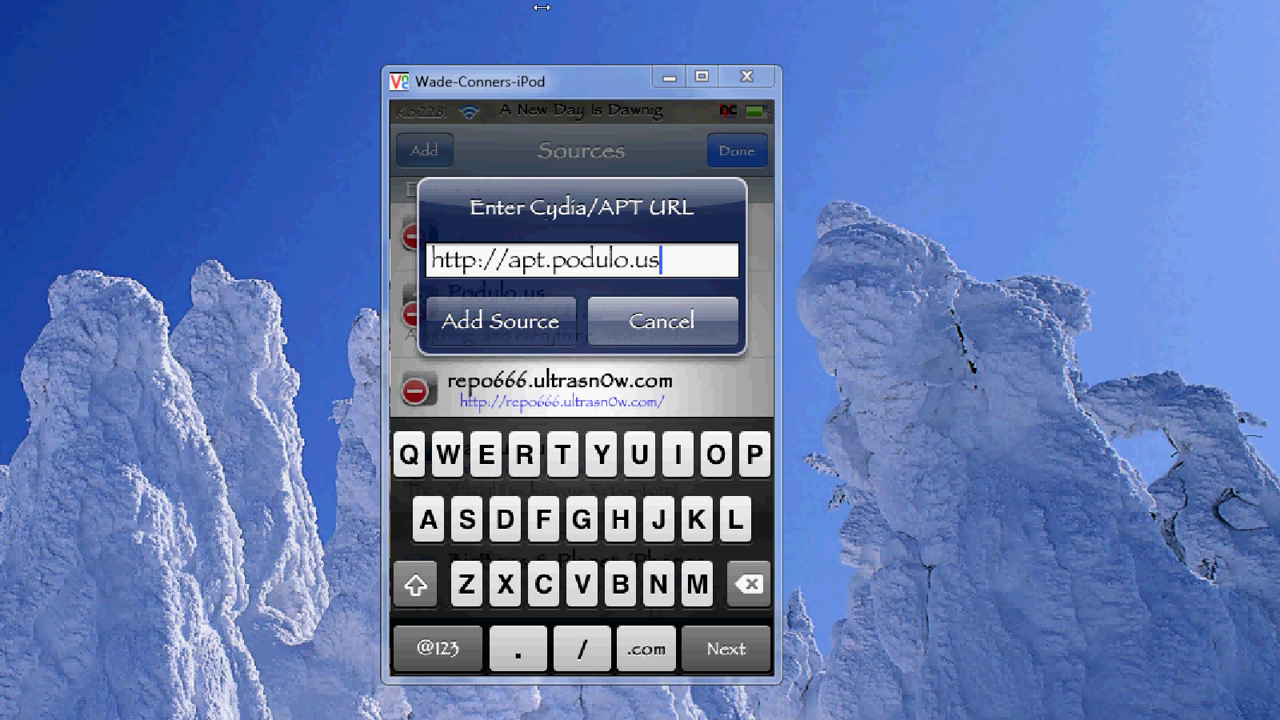
key(Return)
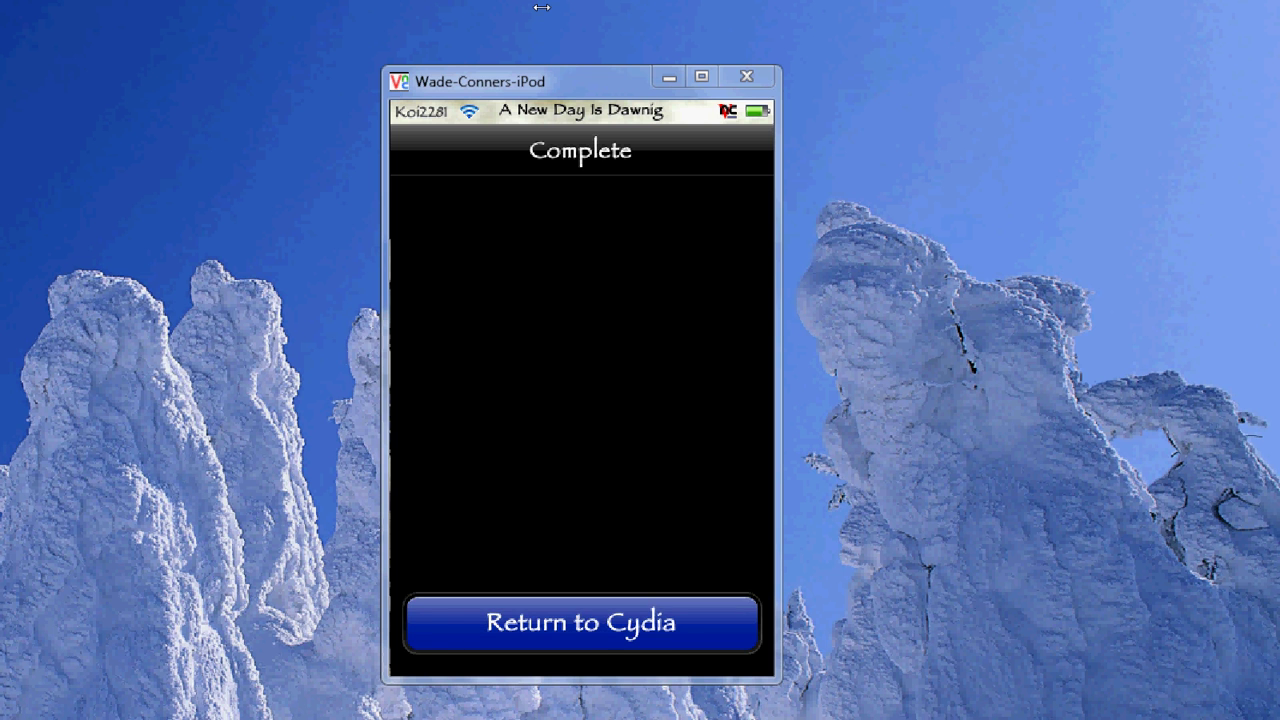
Open the Podulo.us source's package list and scroll to AppCake.
click(585, 650)
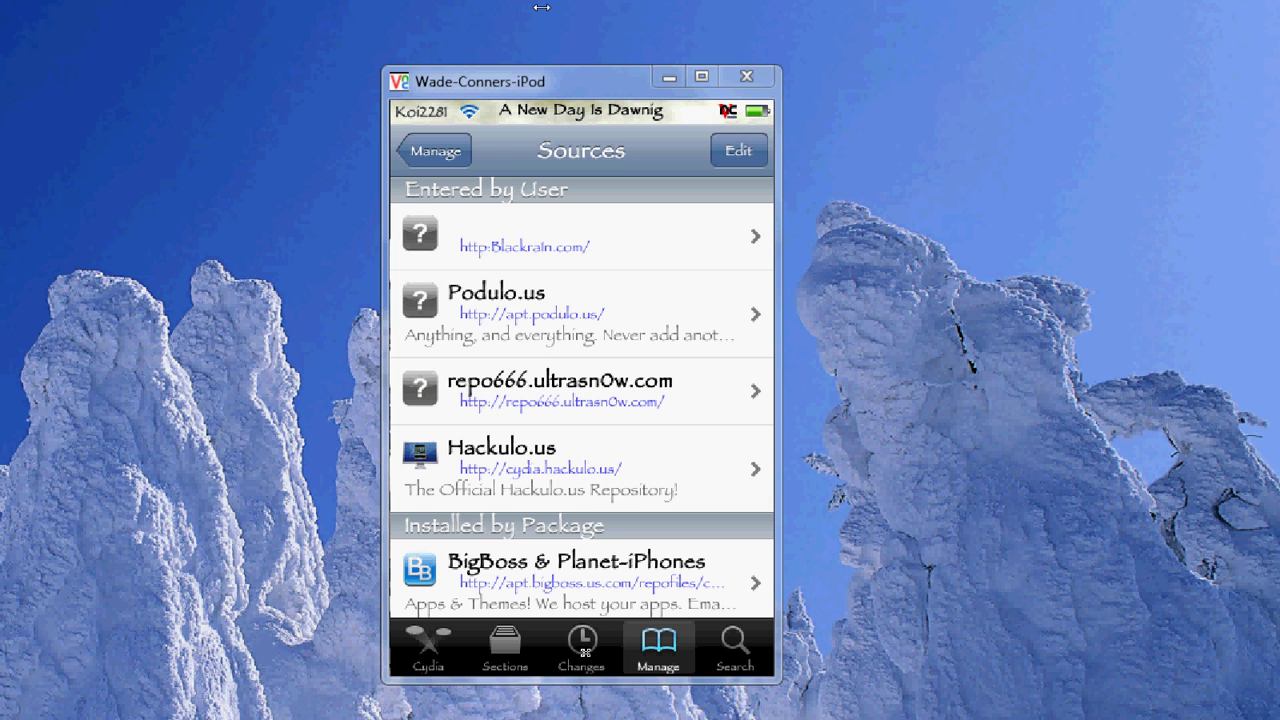
click(496, 300)
scroll(582, 400, down, 3)
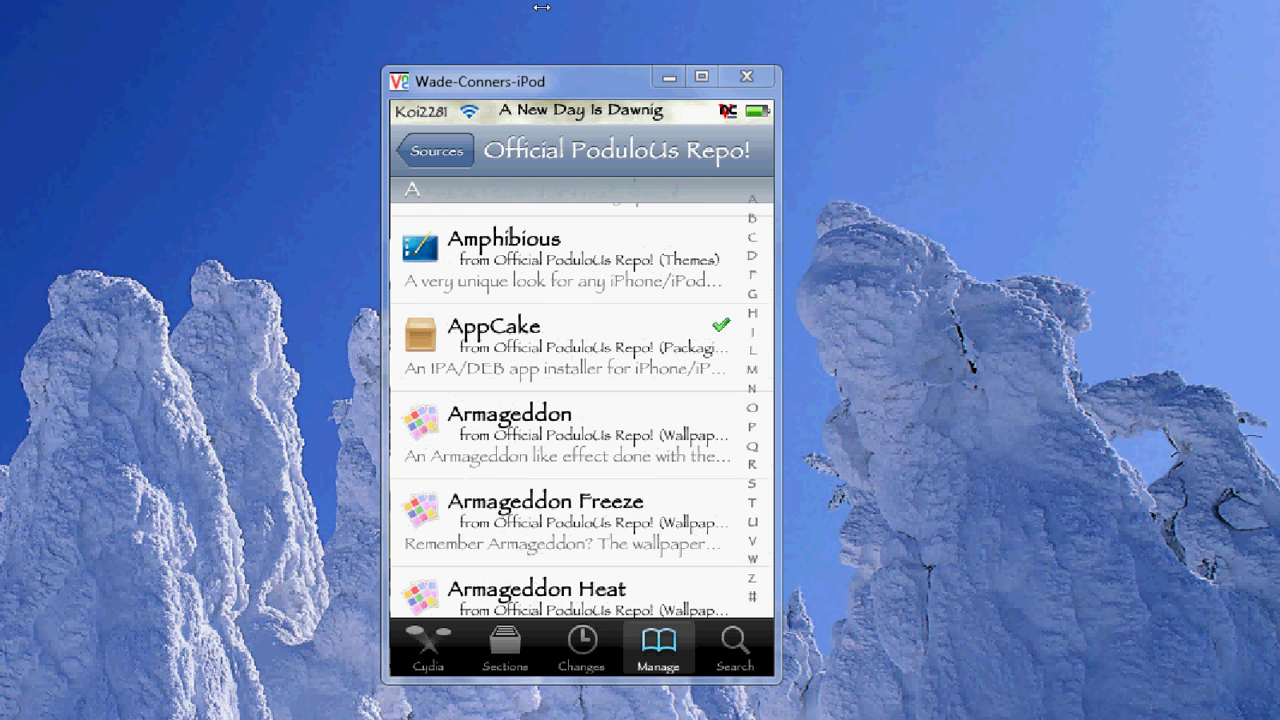